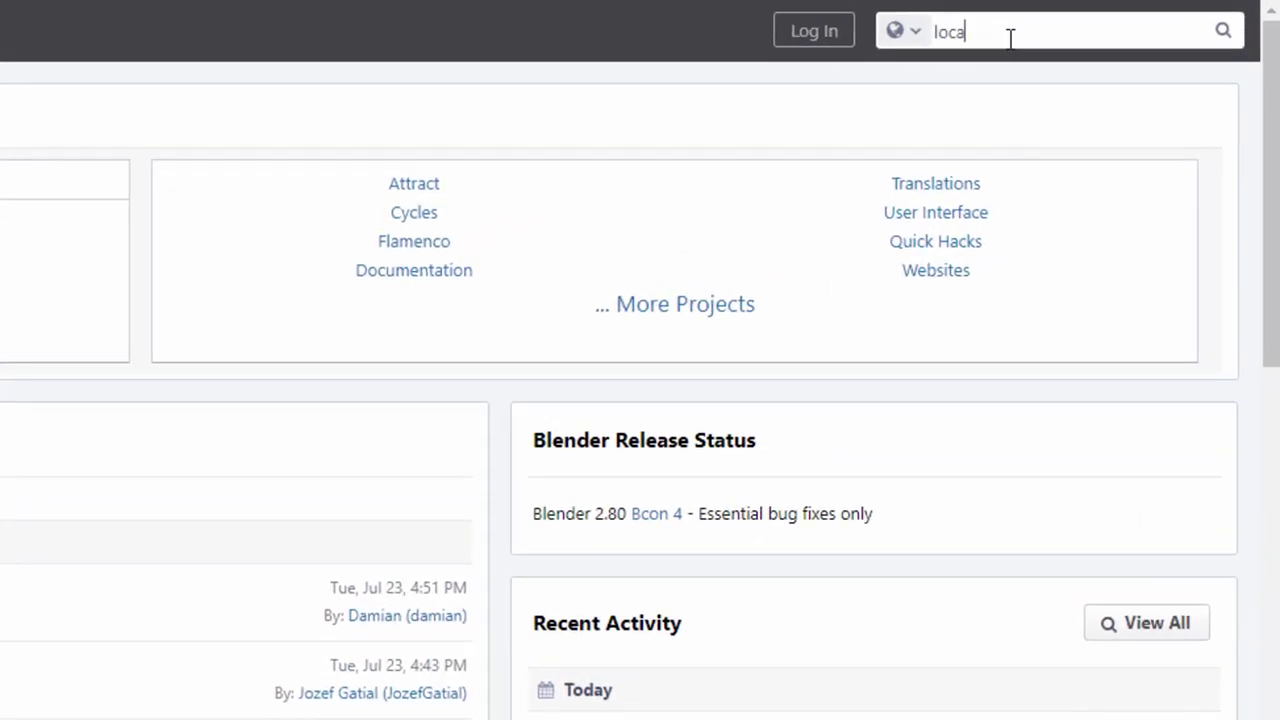
Search the site for 'local view' and scroll through the matching tasks and revisions.
type("l view")
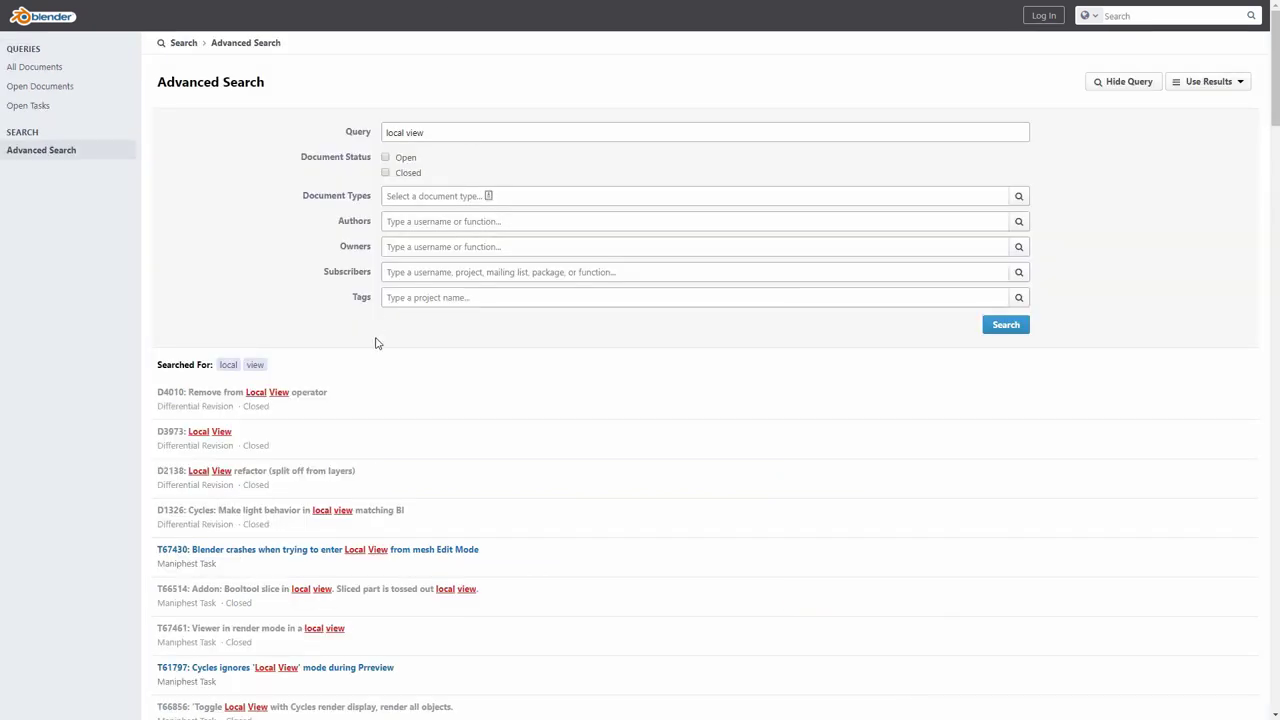
scroll(288, 393, "down", 1)
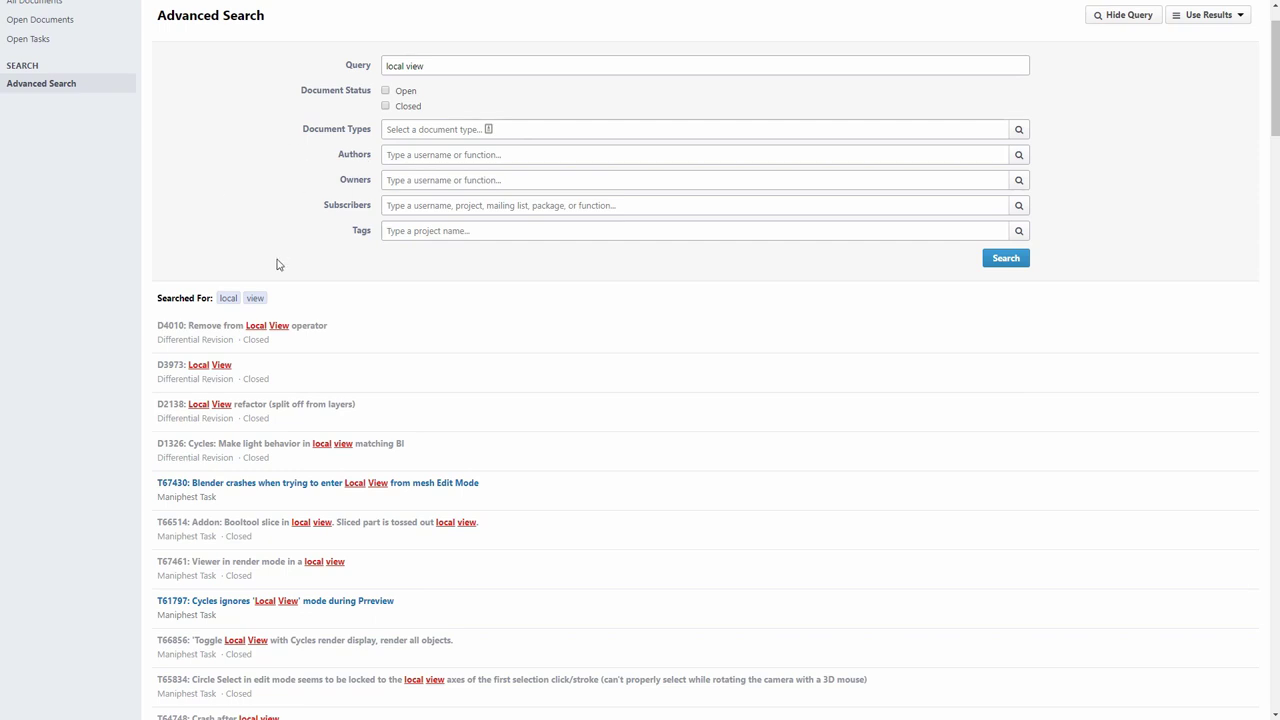
scroll(323, 371, "down", 2)
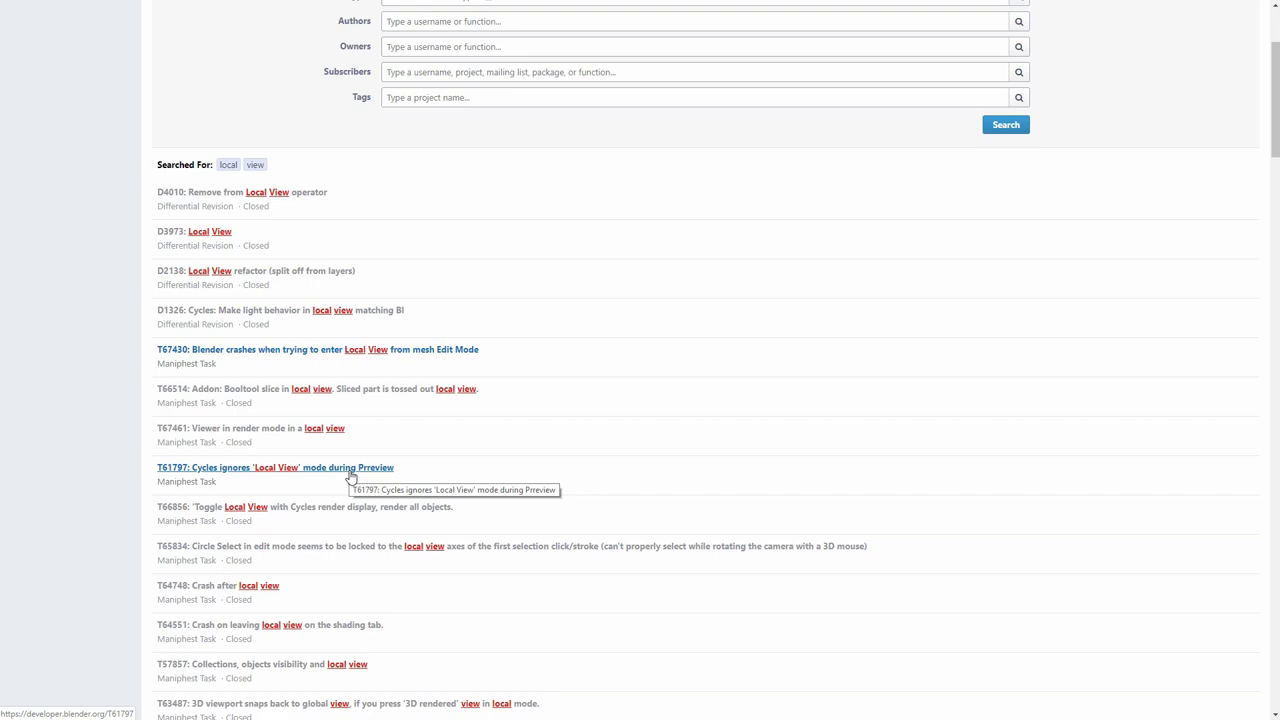
scroll(350, 477, "up", 2)
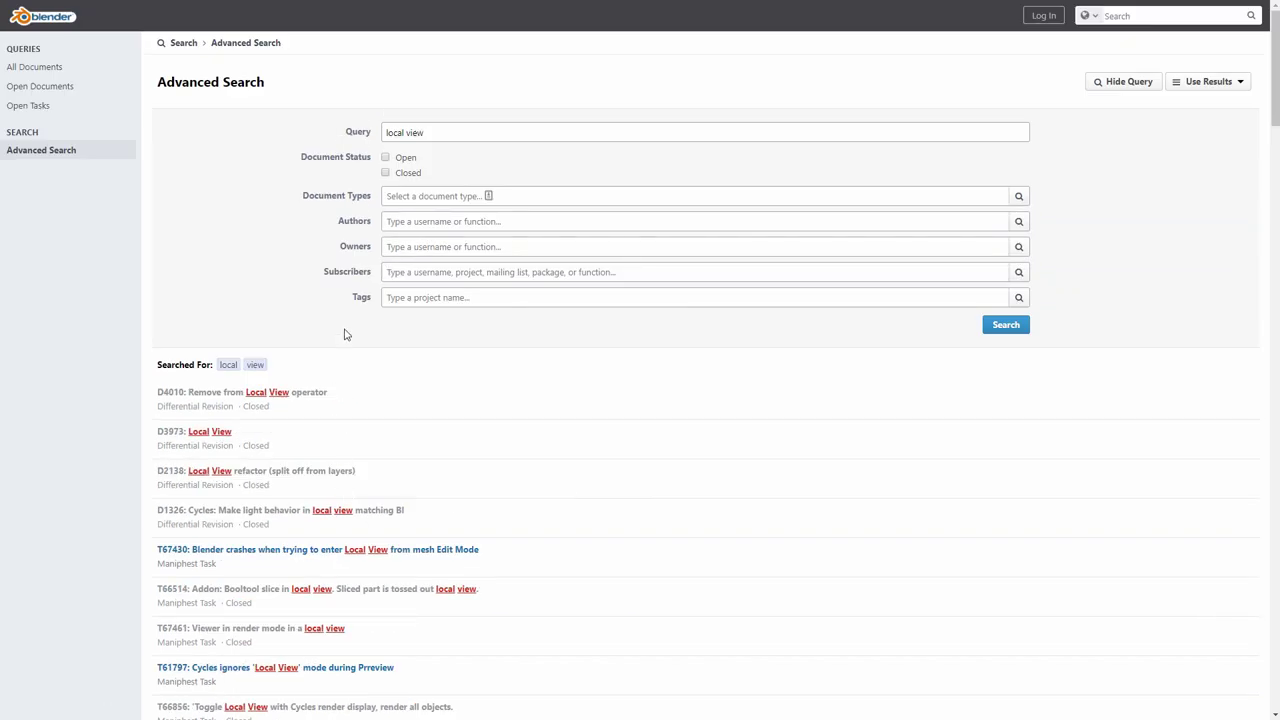
Return to the Home dashboard and log in with the saved credentials.
left_click(293, 3)
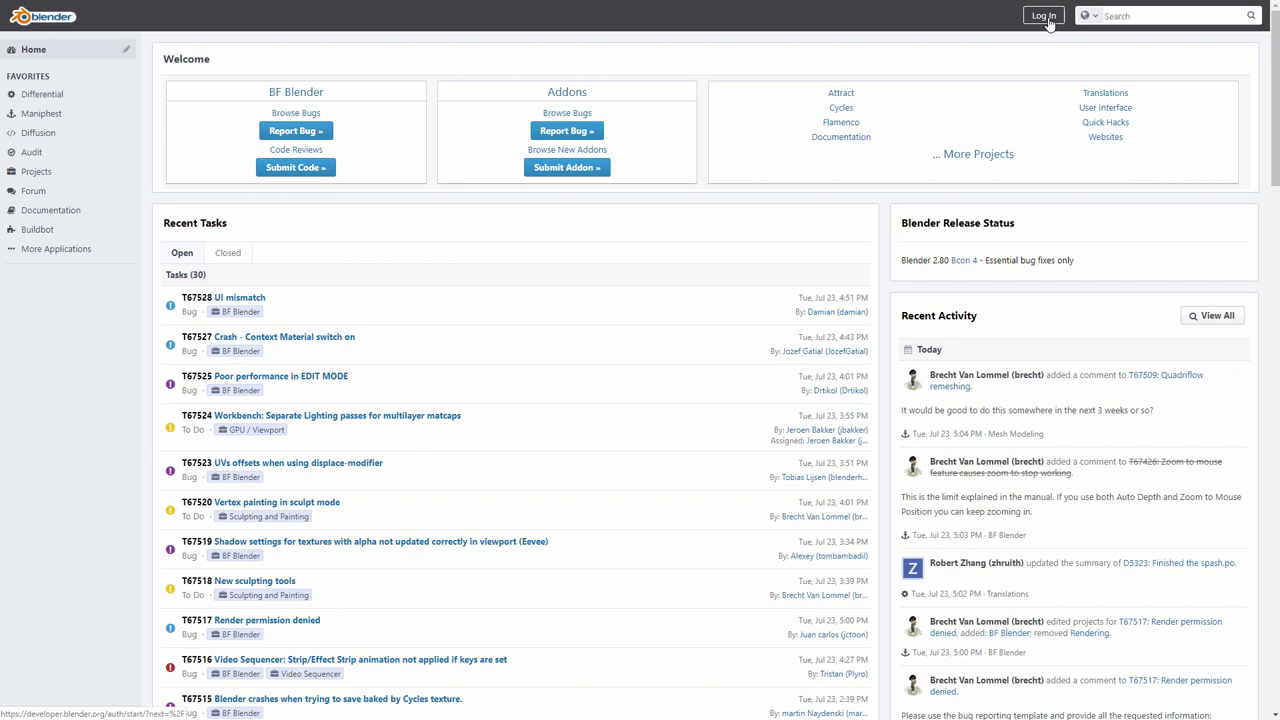
left_click(1046, 17)
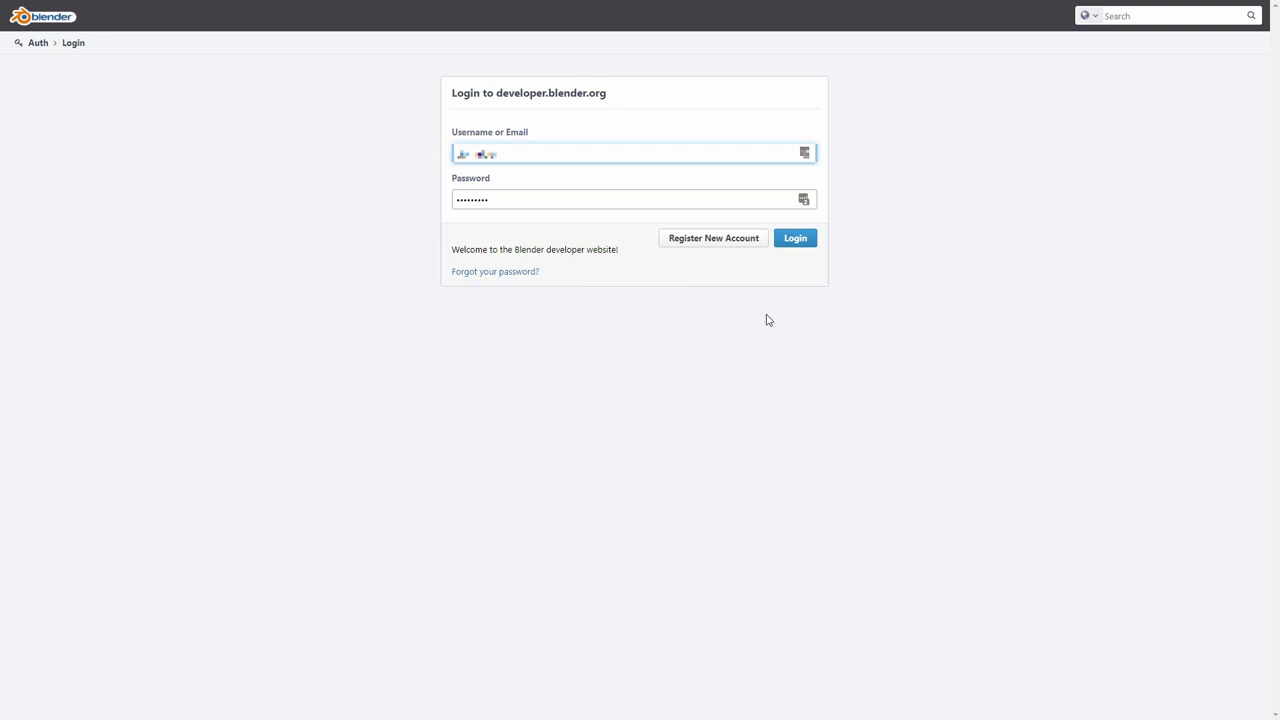
left_click(800, 238)
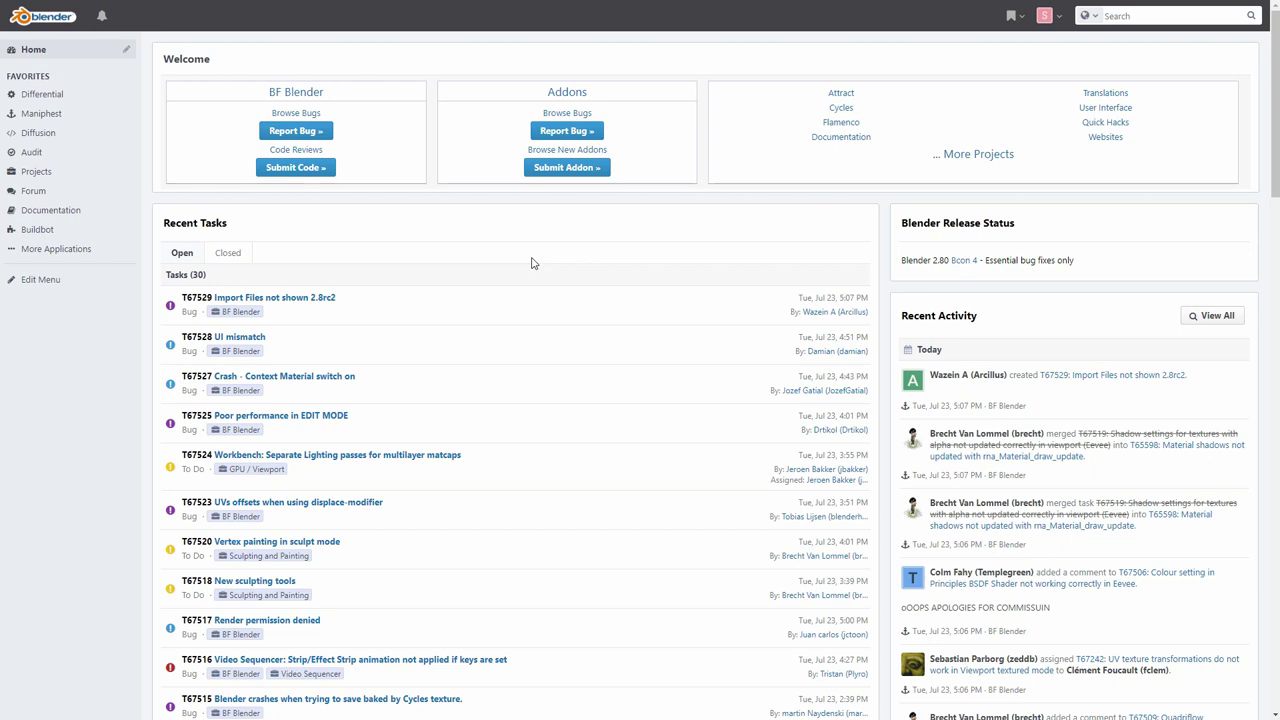
Use Blender's Help > Report a Bug to open the prefilled bug report form.
left_click(1170, 16)
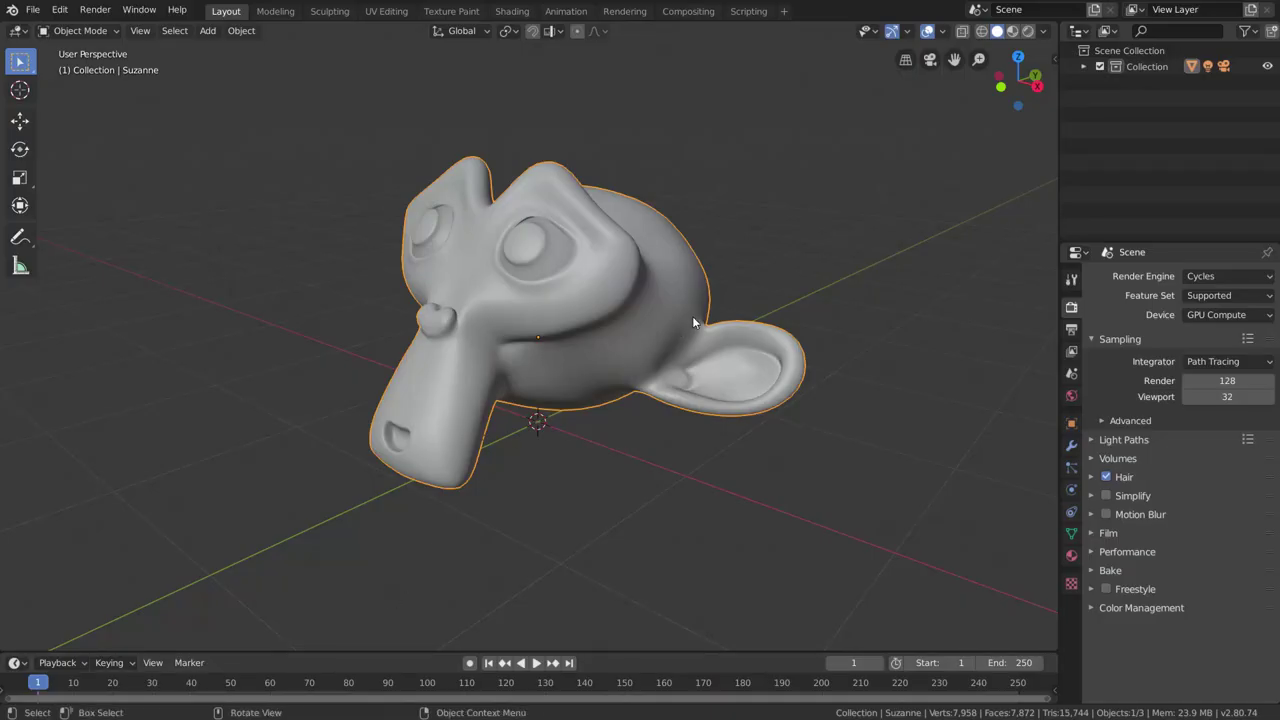
left_click(177, 11)
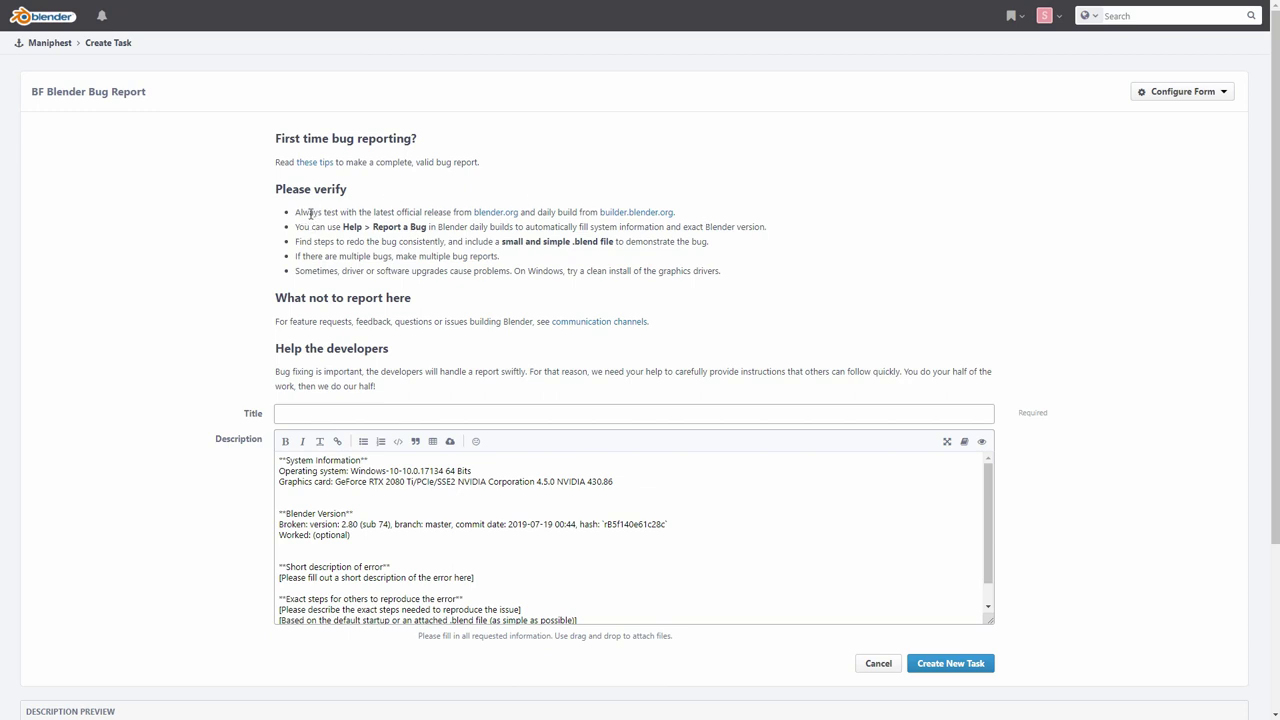
left_click_drag(309, 212, 513, 246)
left_click(513, 246)
scroll(460, 240, "down", 2)
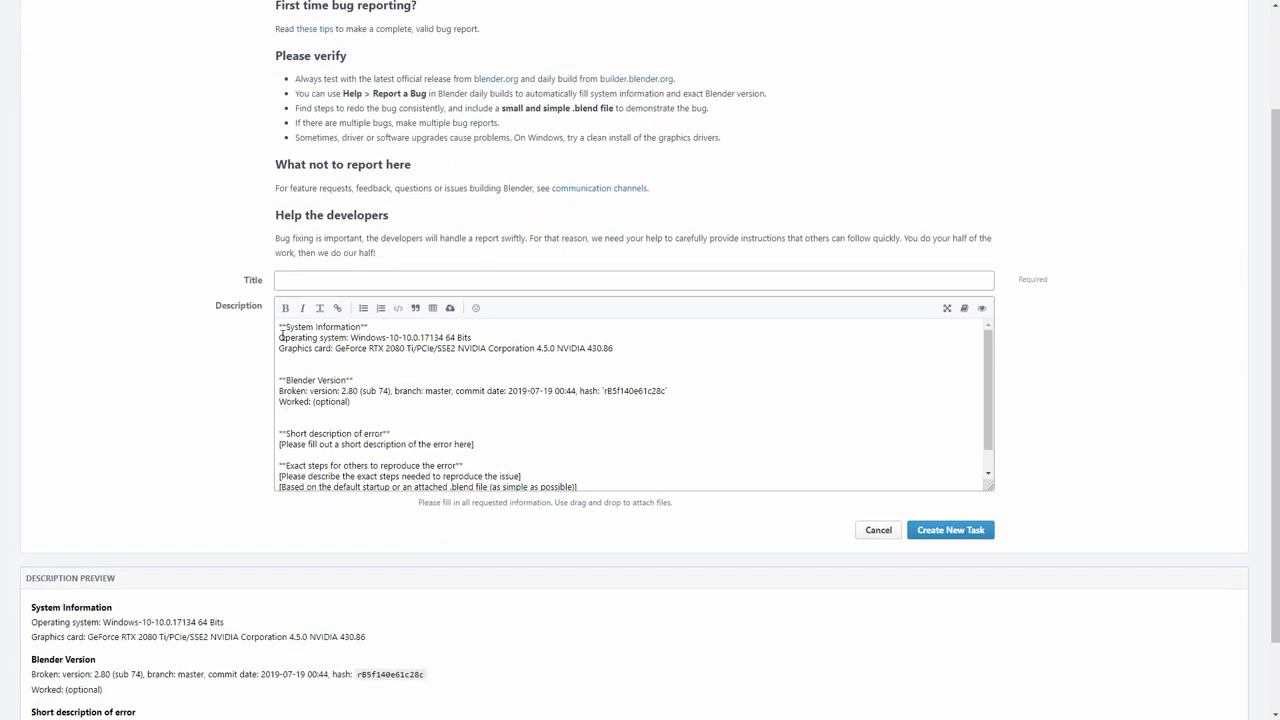
left_click_drag(279, 337, 622, 345)
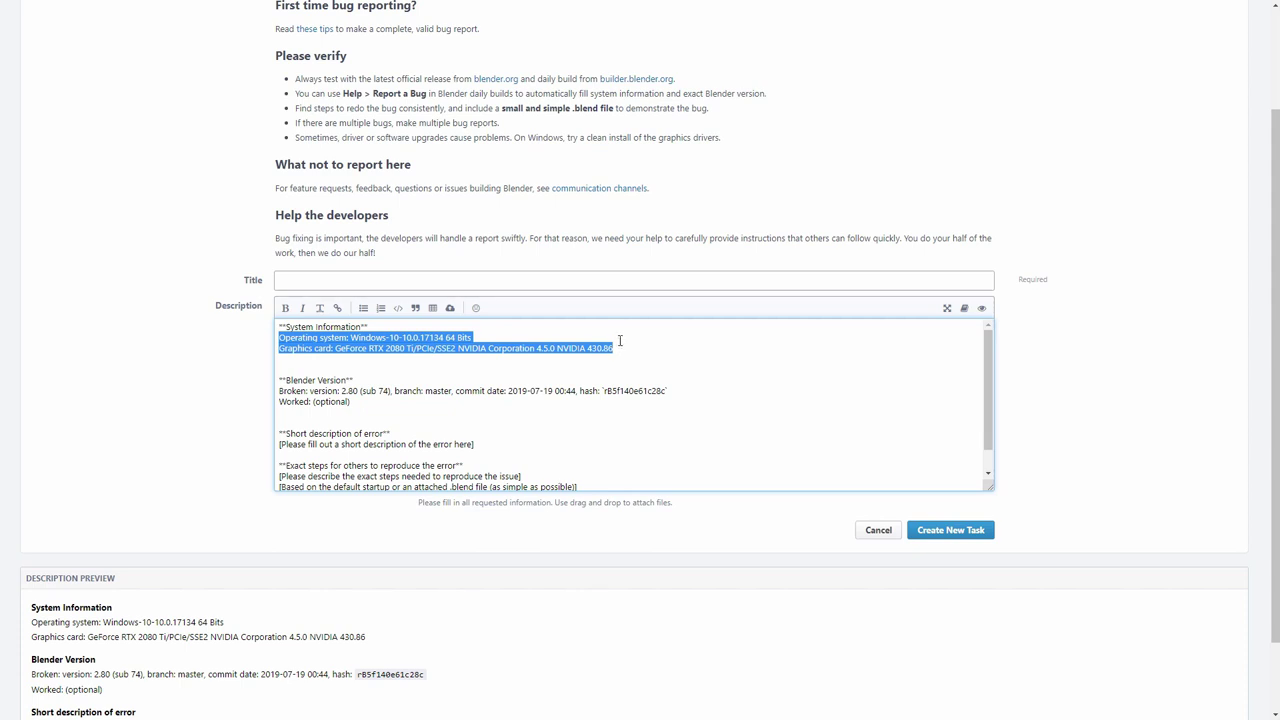
left_click_drag(627, 346, 277, 338)
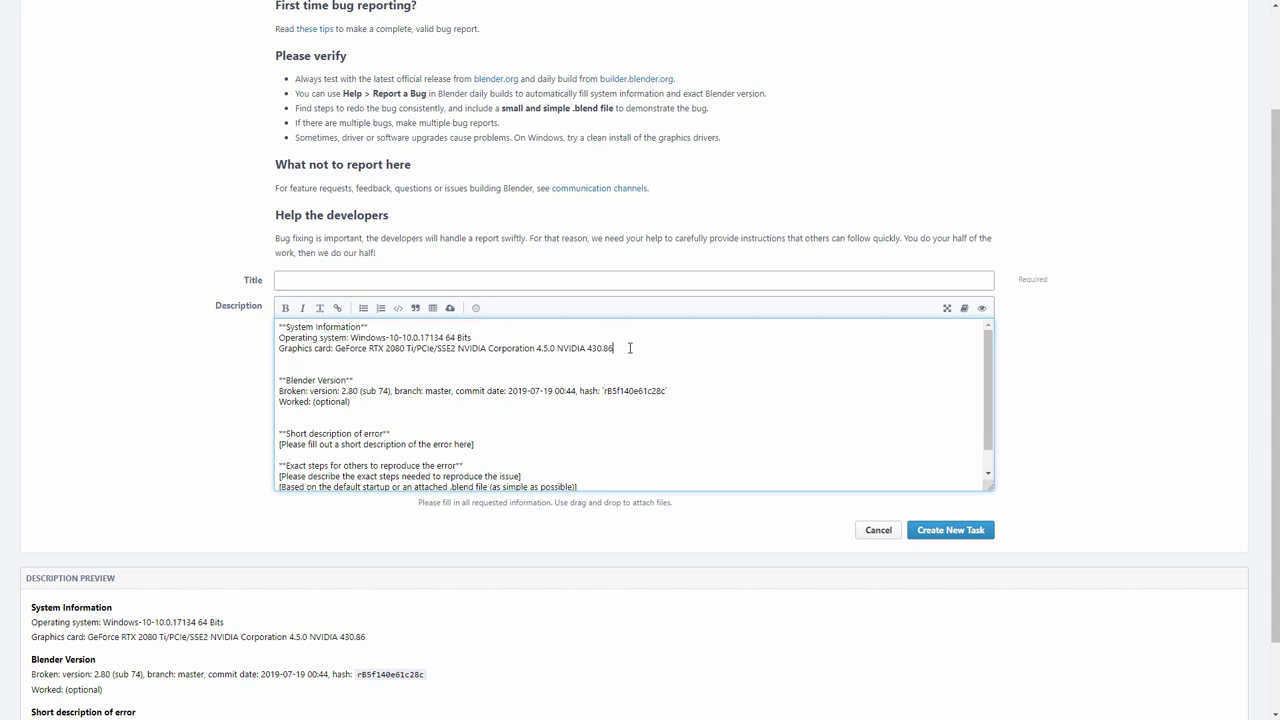
left_click(503, 340)
left_click_drag(279, 391, 486, 391)
triple_click(684, 390)
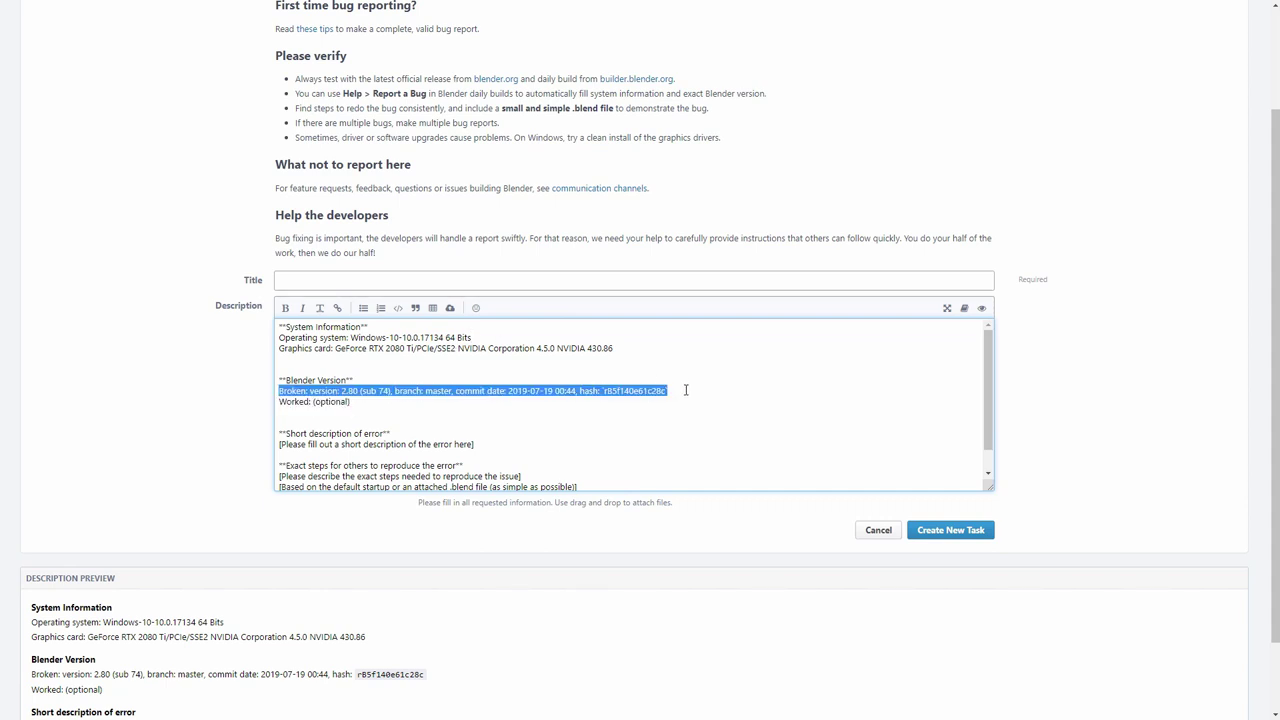
left_click(453, 404)
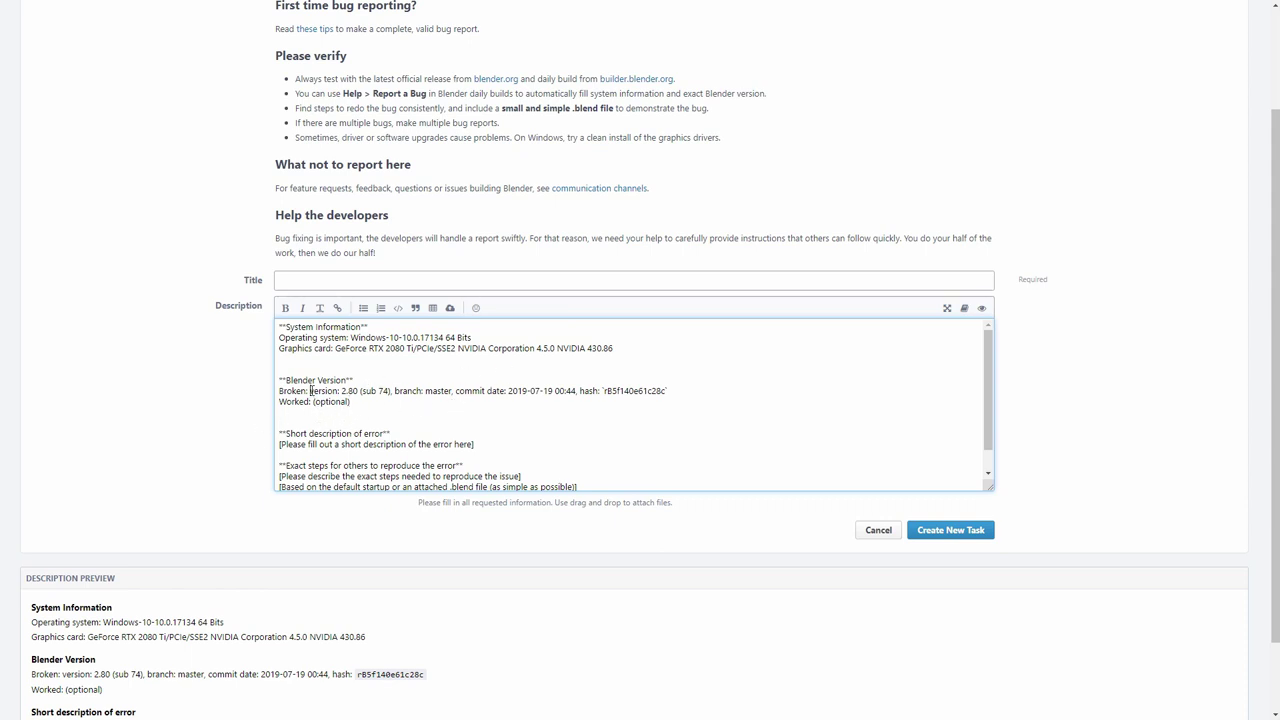
left_click_drag(310, 391, 648, 386)
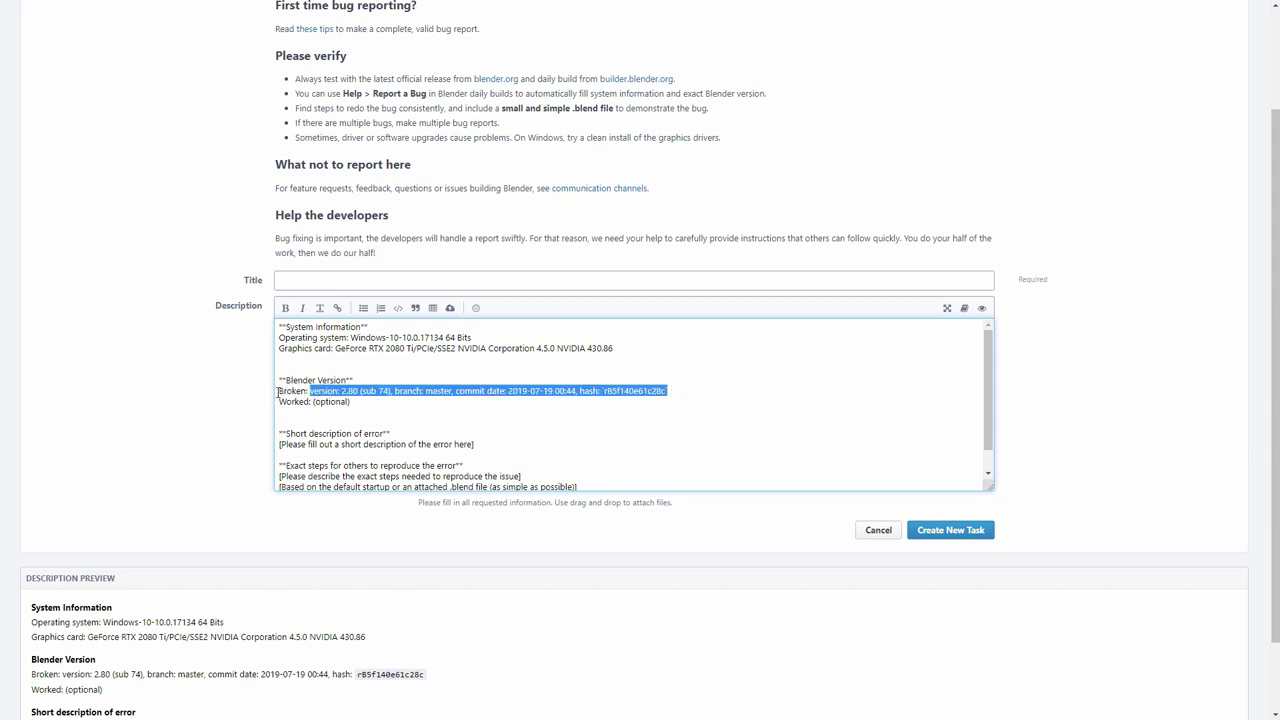
left_click_drag(312, 401, 374, 400)
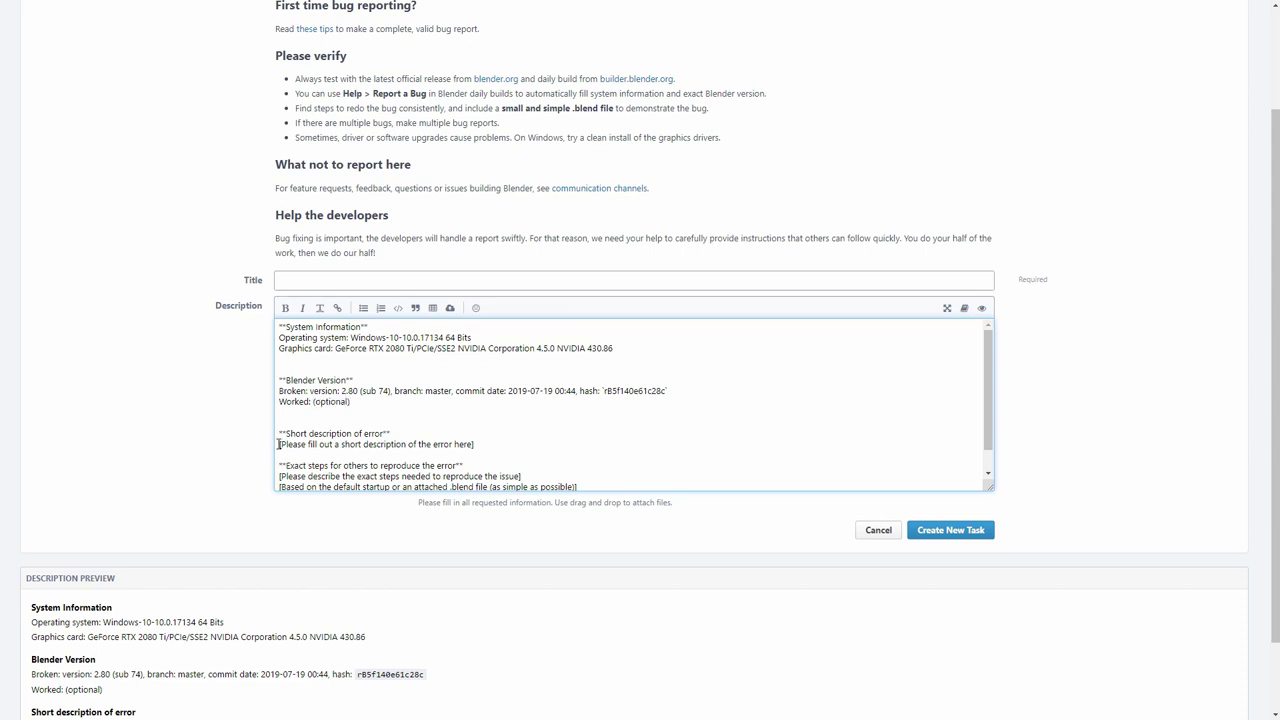
left_click_drag(279, 444, 488, 446)
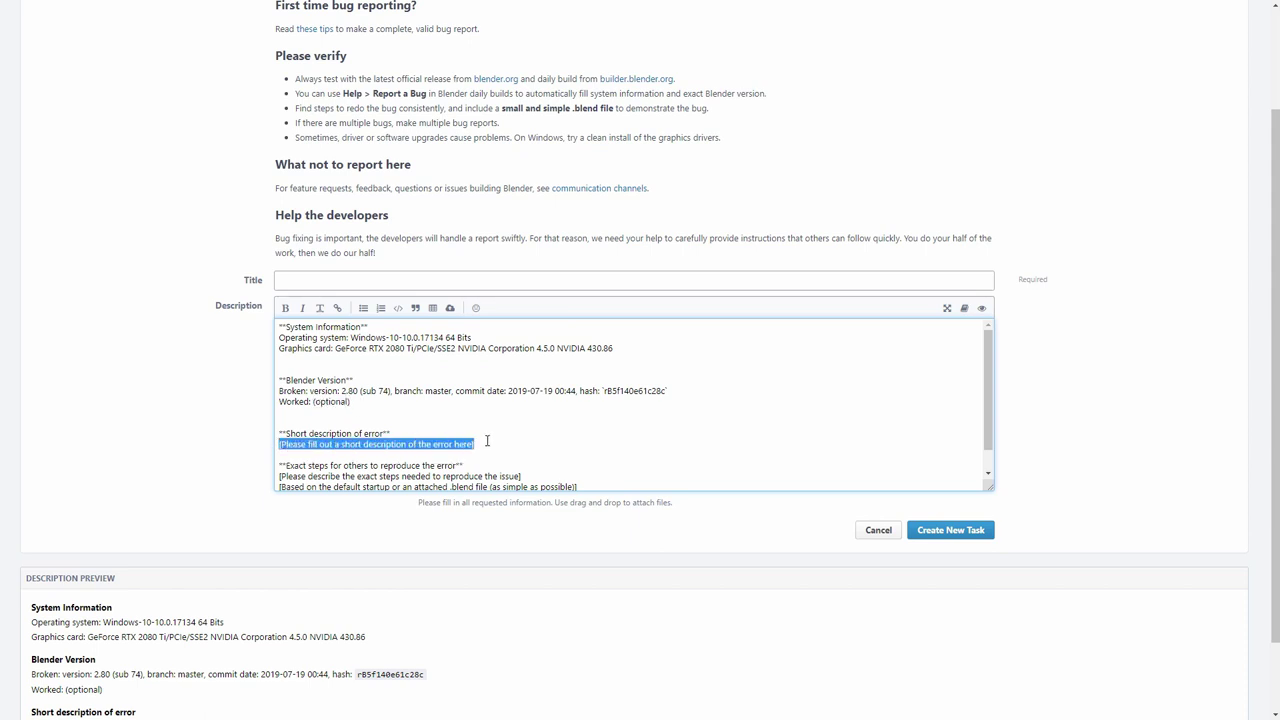
scroll(495, 419, "down", 1)
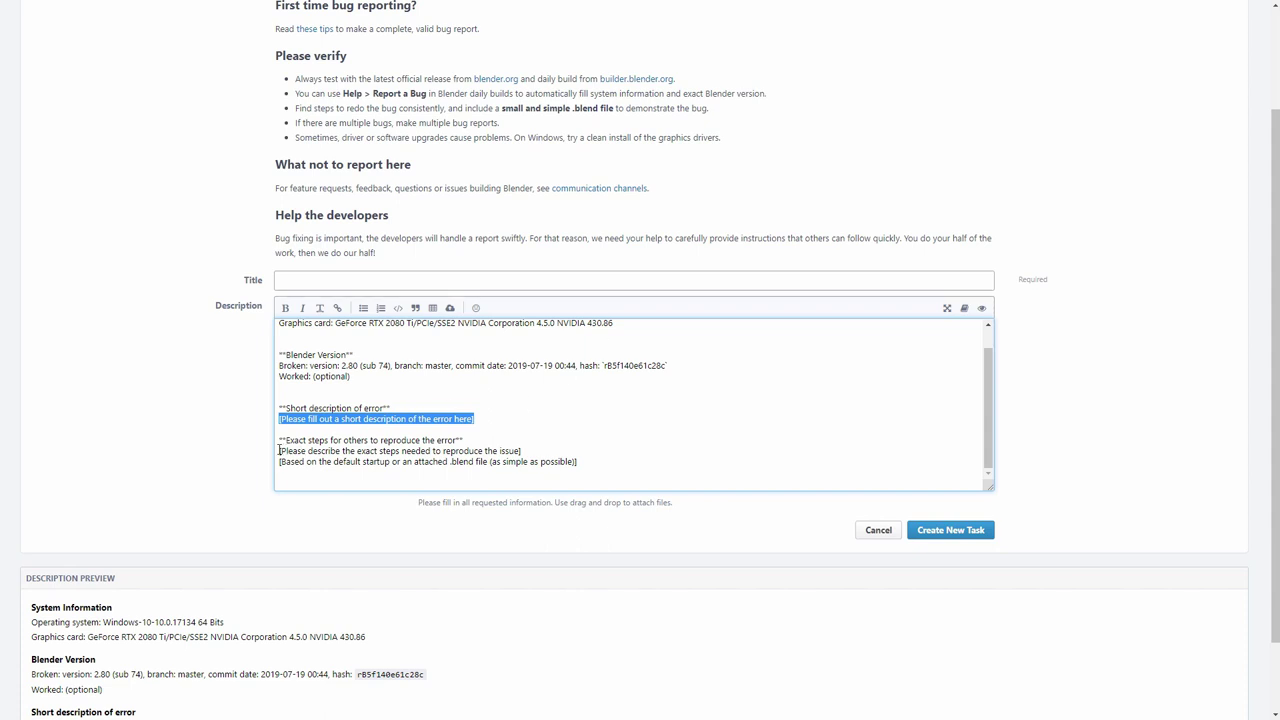
left_click_drag(281, 450, 593, 465)
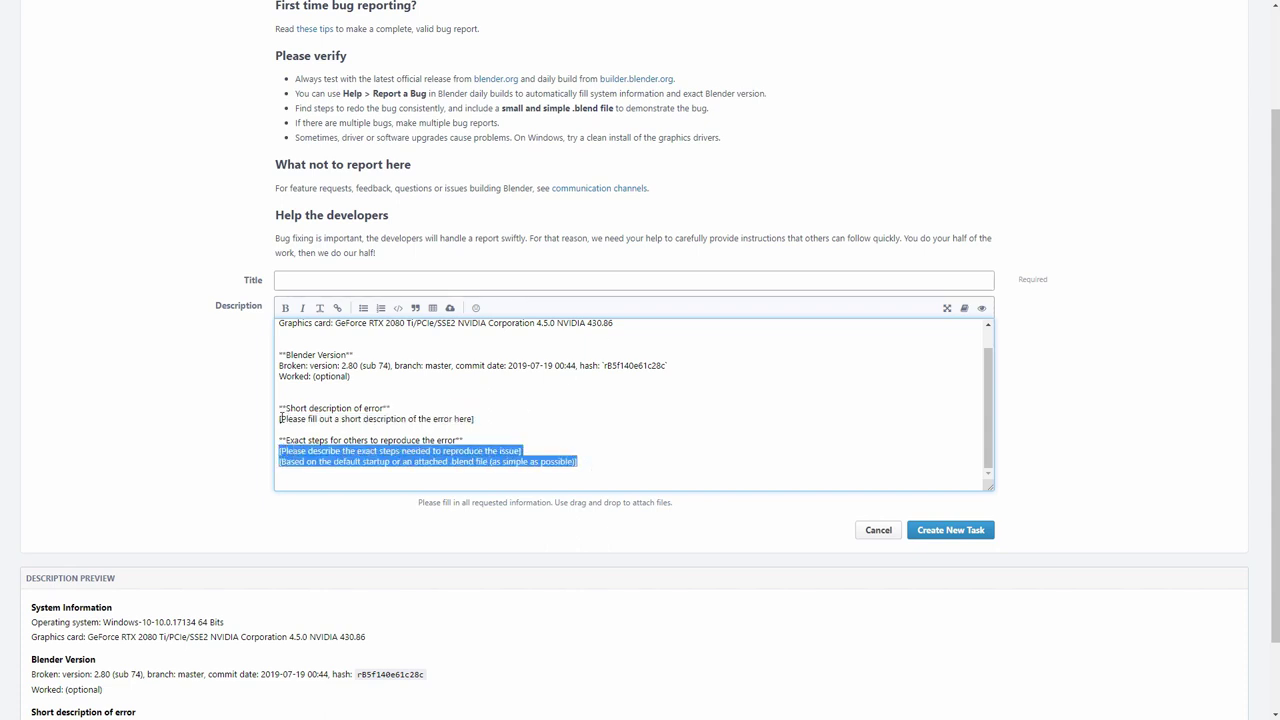
left_click(280, 418)
left_click(480, 418, "shift")
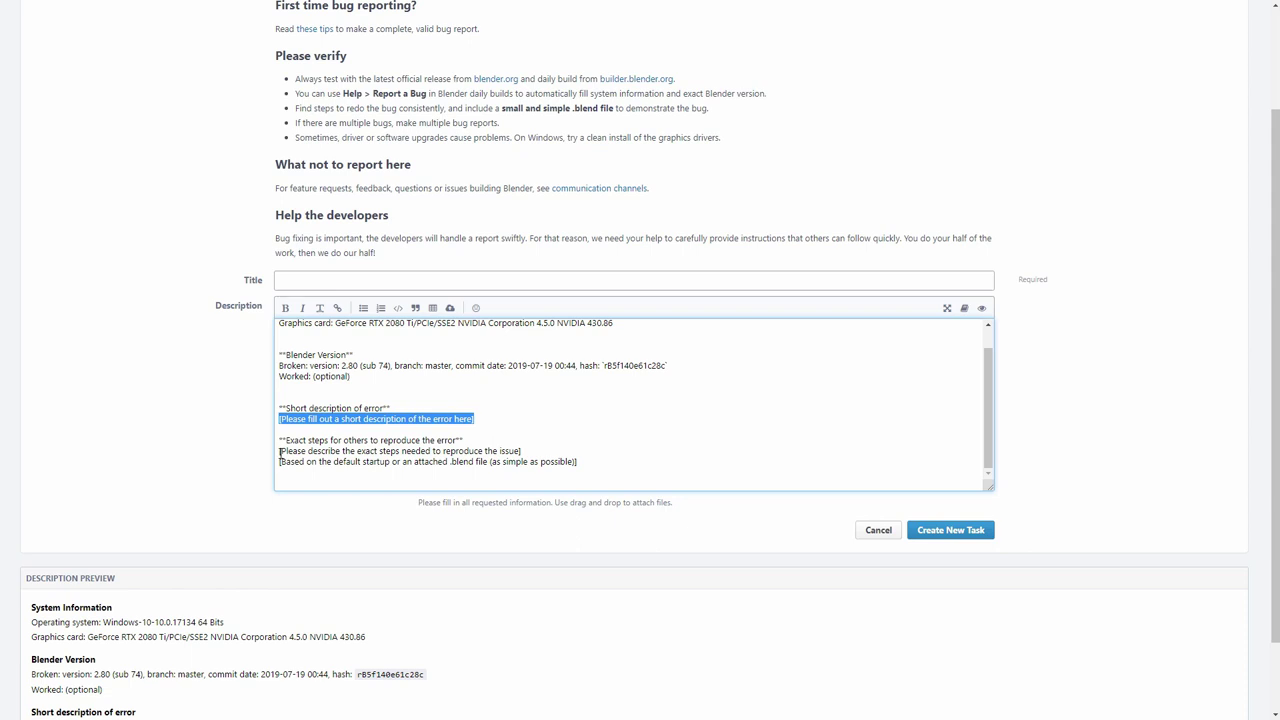
left_click_drag(279, 451, 592, 464)
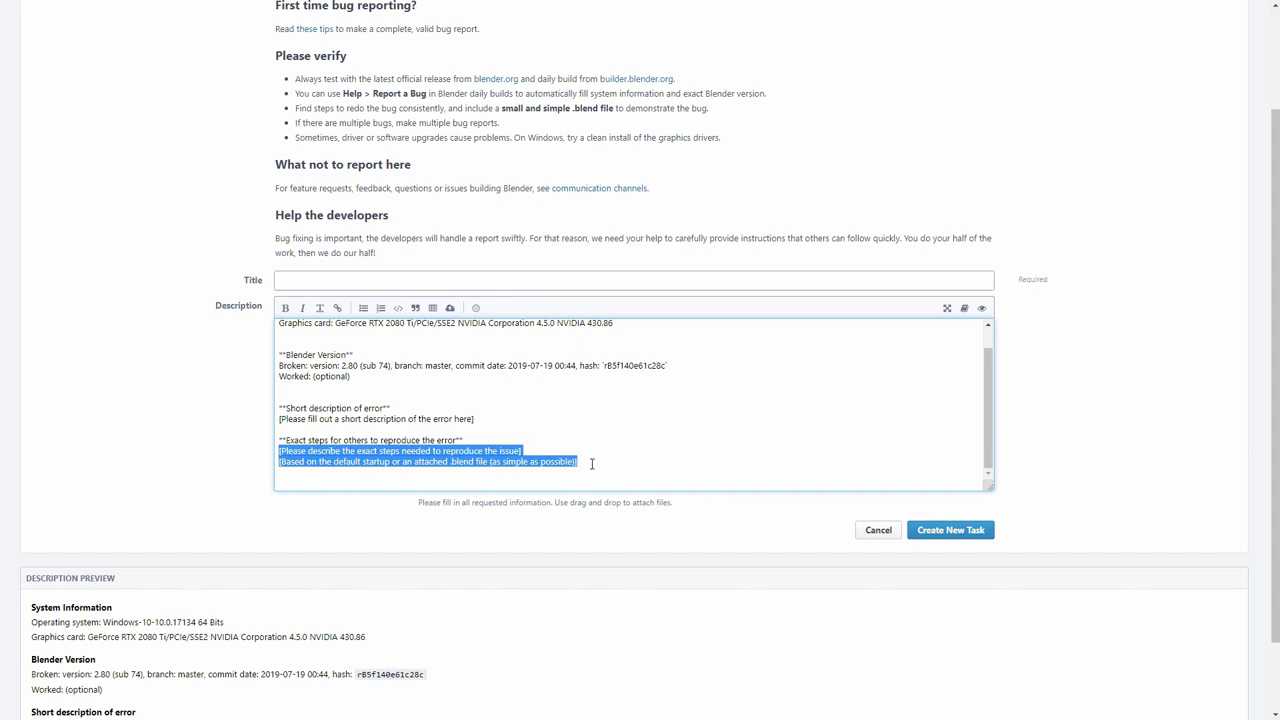
left_click(592, 464)
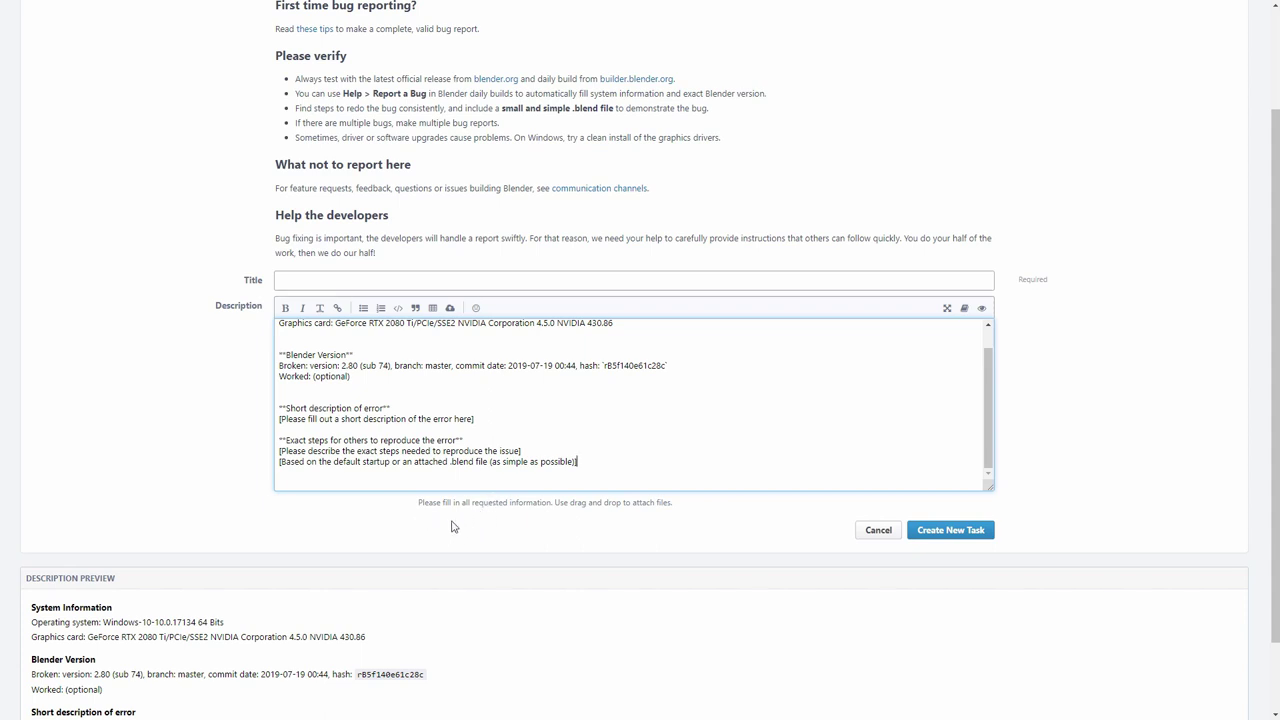
mouse_move(290, 408)
left_mouse_down()
mouse_move(279, 408)
mouse_move(576, 463)
left_mouse_up()
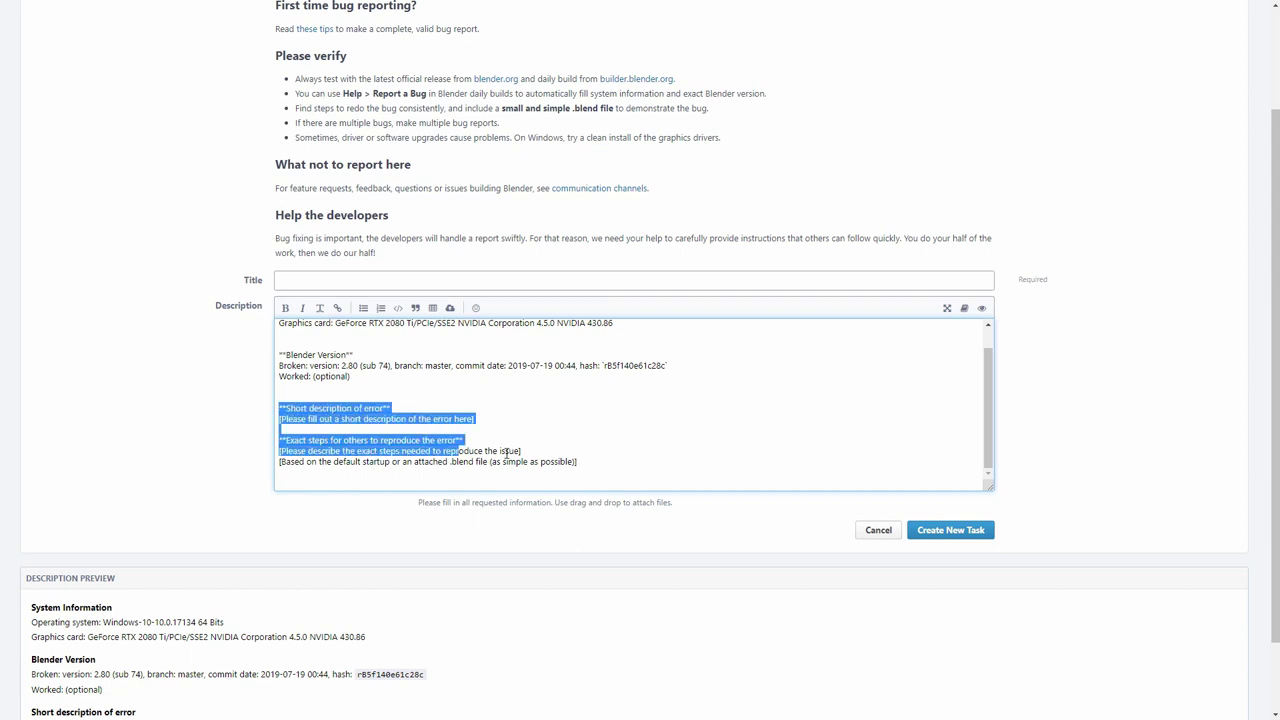
left_click(620, 460)
left_click(492, 281)
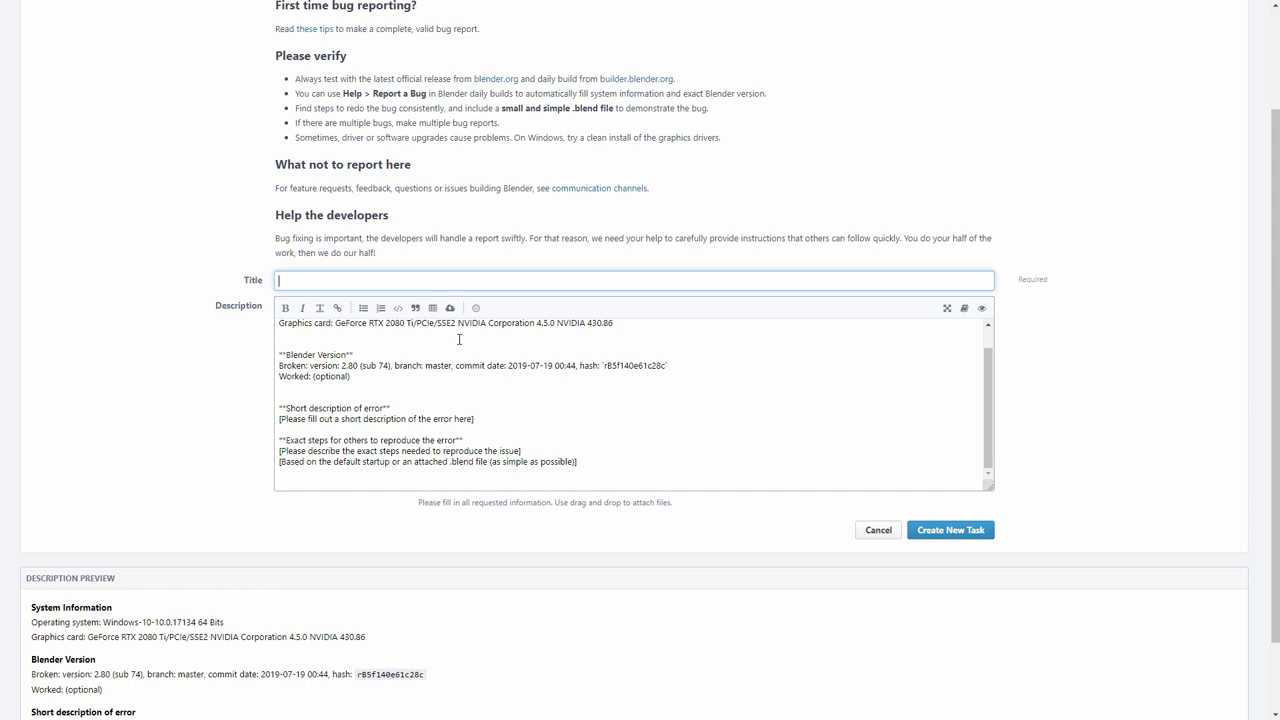
left_click(458, 338)
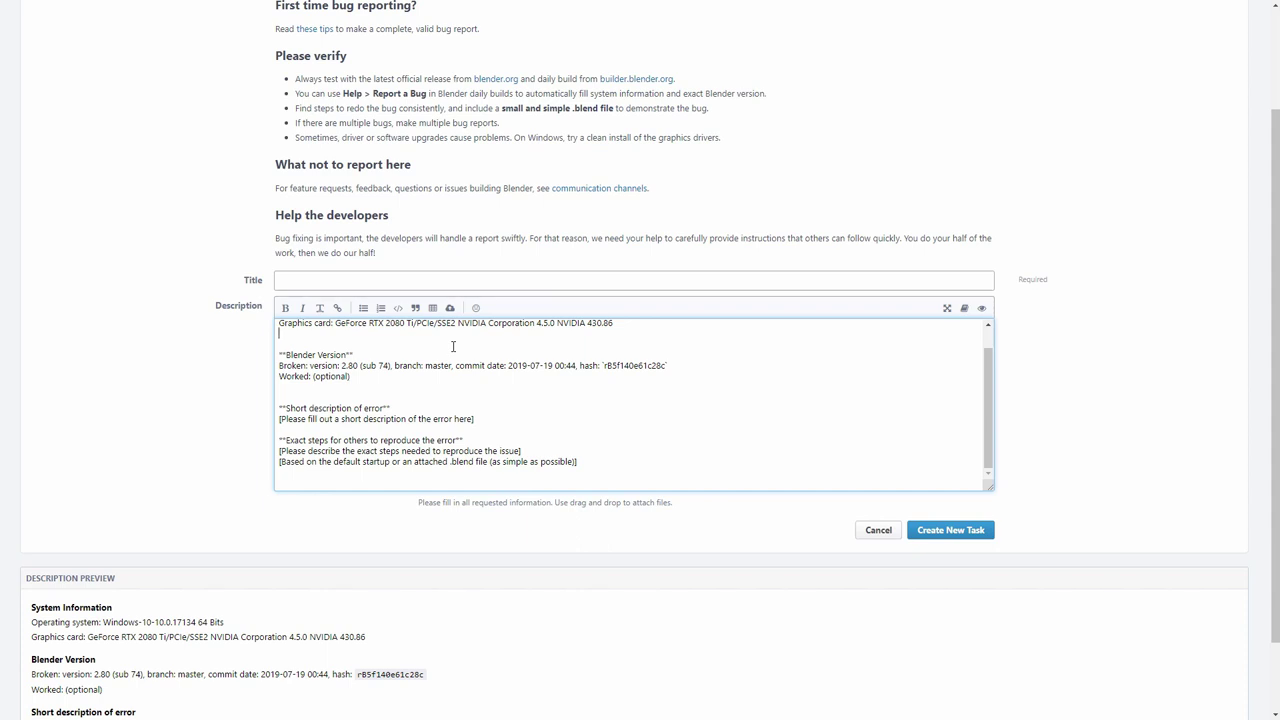
left_click(173, 396)
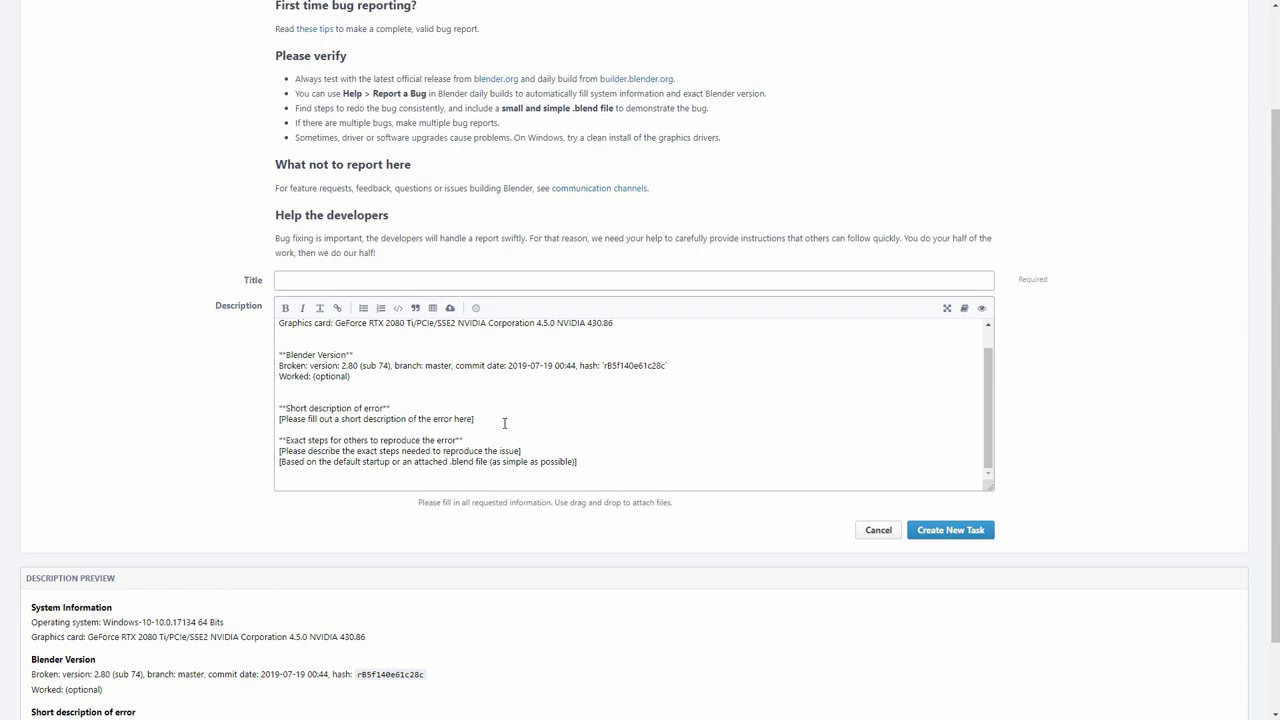
Replace the two bracketed reproduction-step lines with '1. sfalksfhl' and '2. aosufhalwel'.
left_click_drag(281, 451, 575, 461)
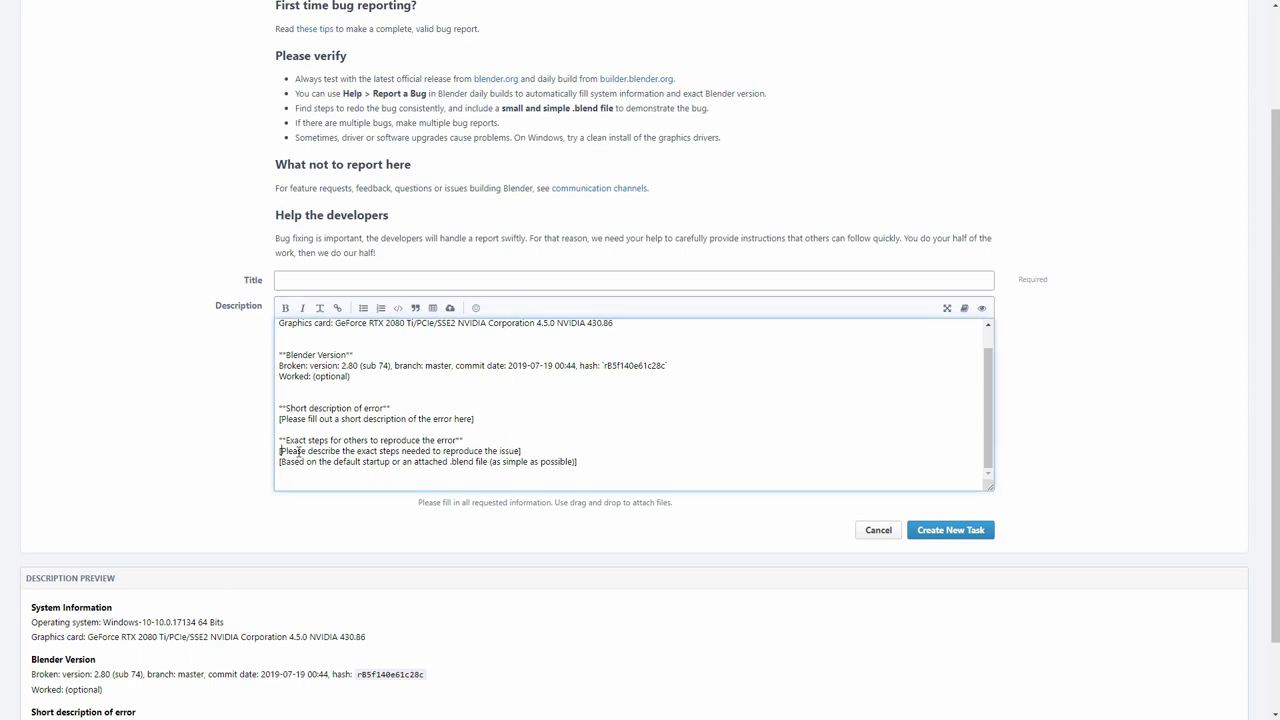
left_click(592, 461)
left_click_drag(280, 451, 643, 461)
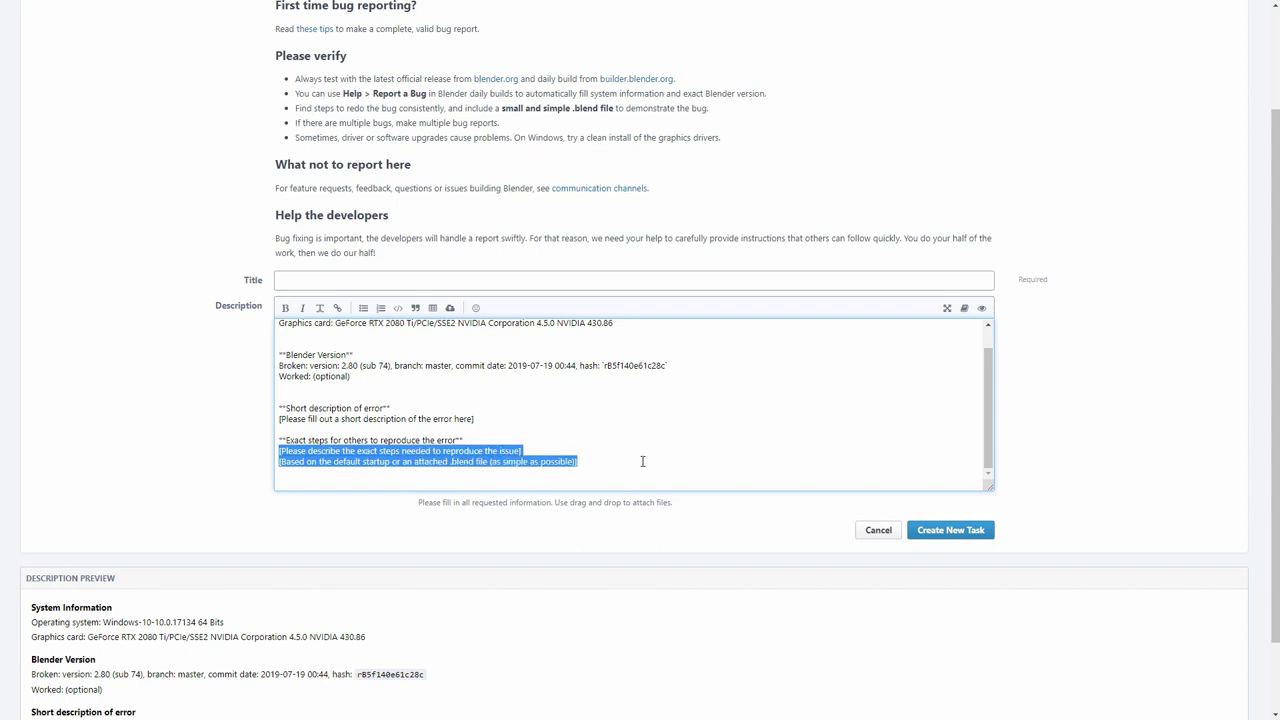
type("1. sfalksfhl")
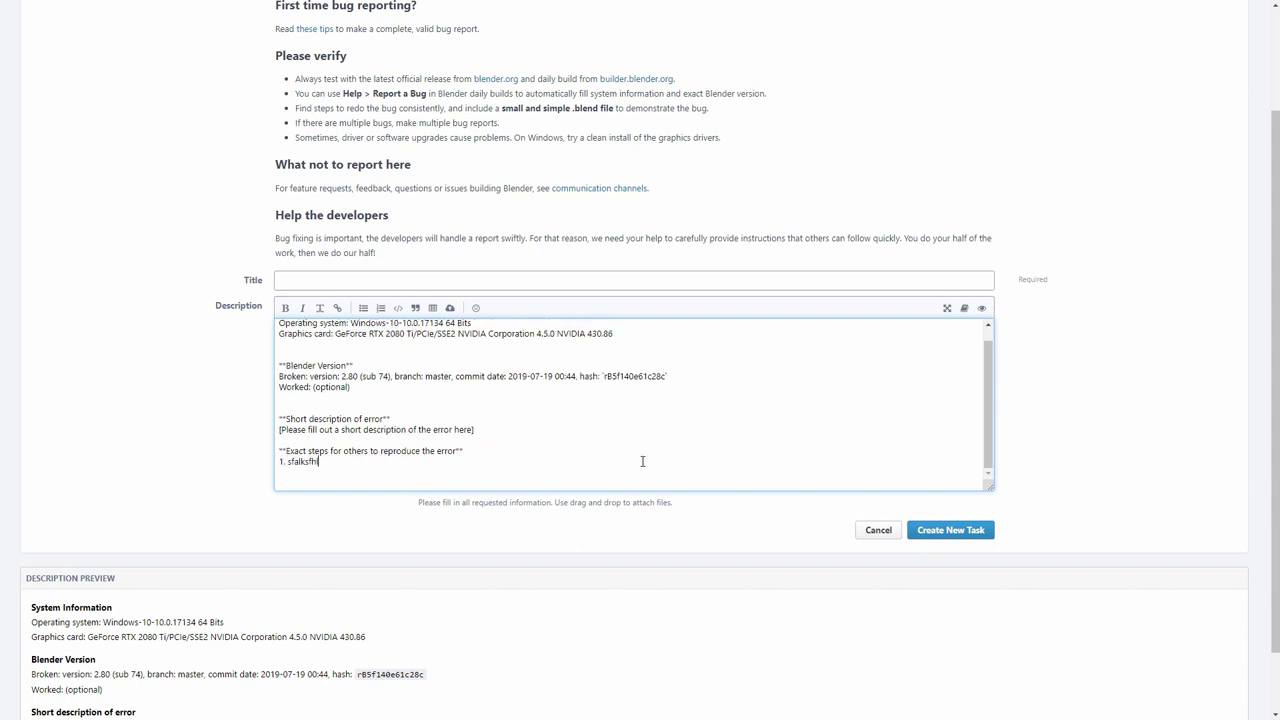
key("Return")
type("2. aosufhalwel")
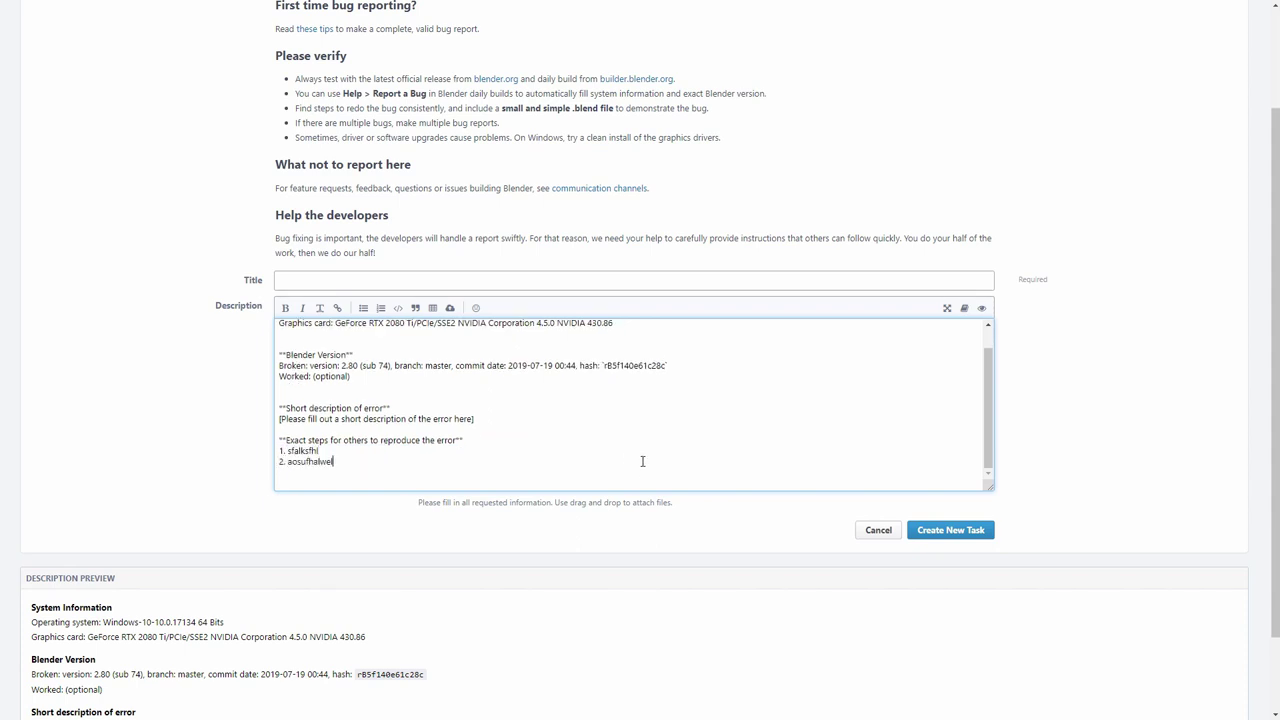
Add '3. lahliuafhs' and '4. crash', then delete all the numbered example steps.
key("Return")
type("3. lahliuafhs")
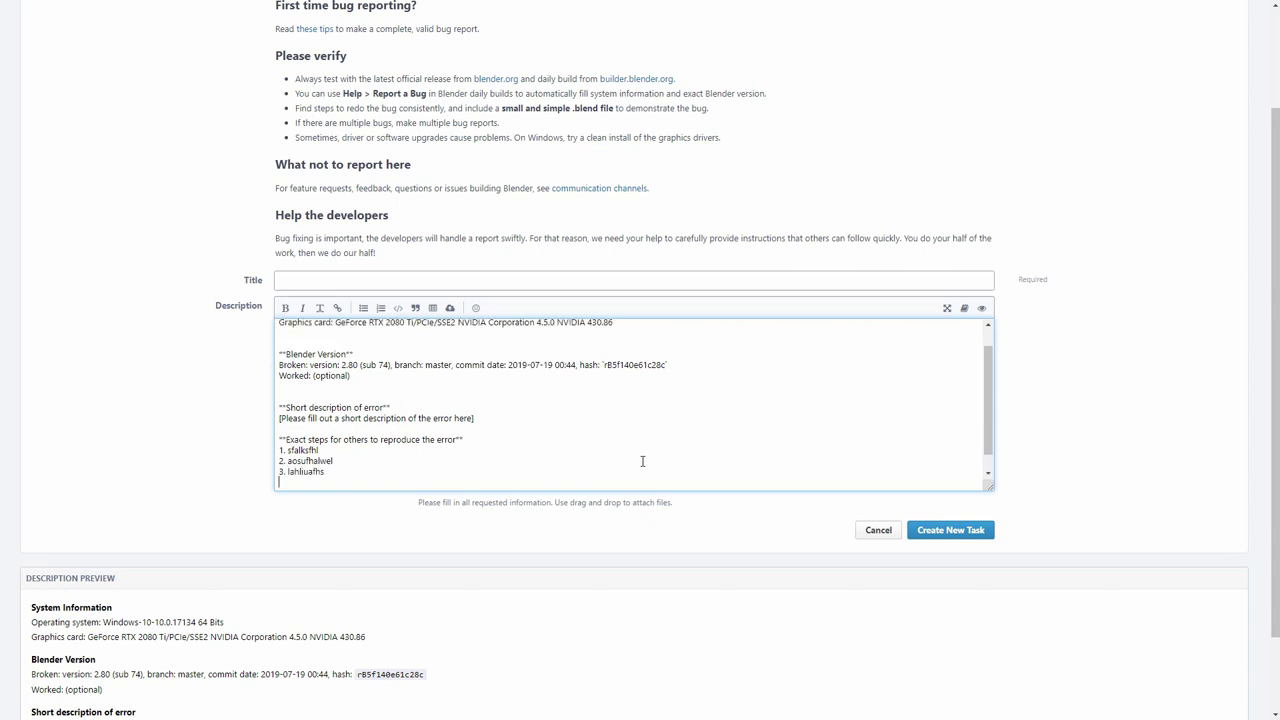
key("Return")
type("3")
key("BackSpace")
type("4. crash")
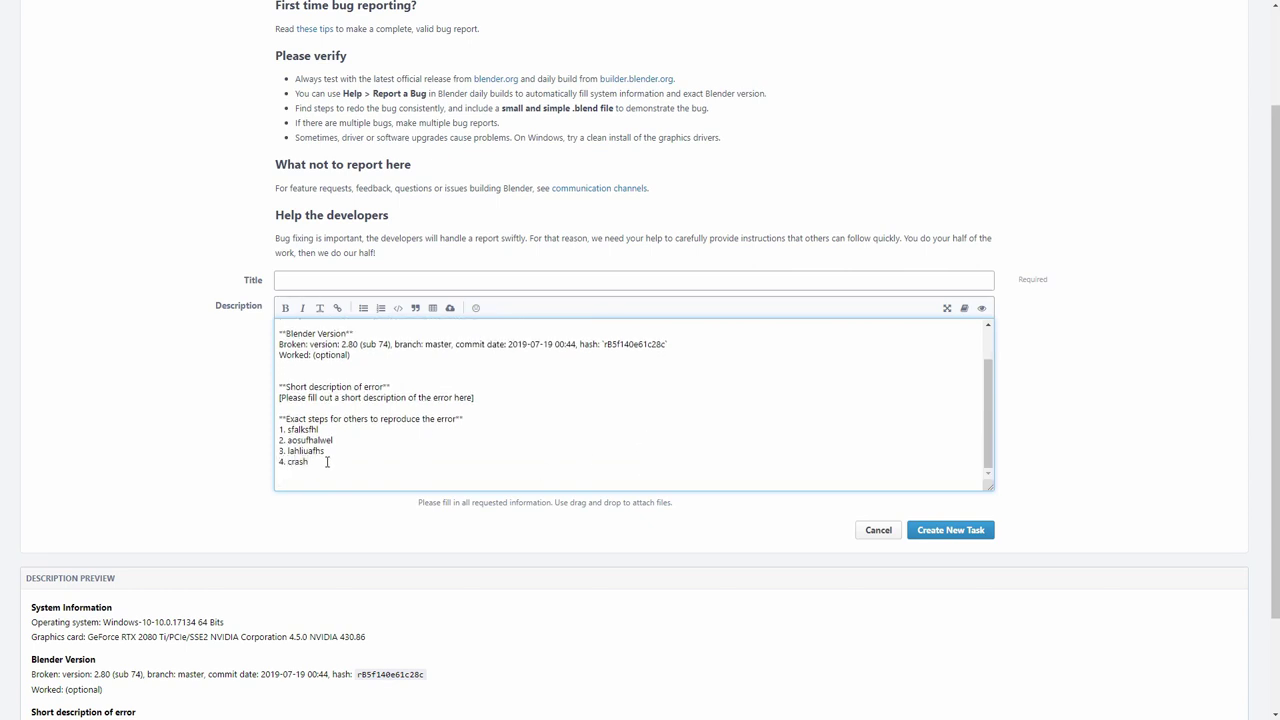
mouse_move(309, 462)
left_mouse_down()
mouse_move(289, 440)
mouse_move(499, 415)
left_mouse_up()
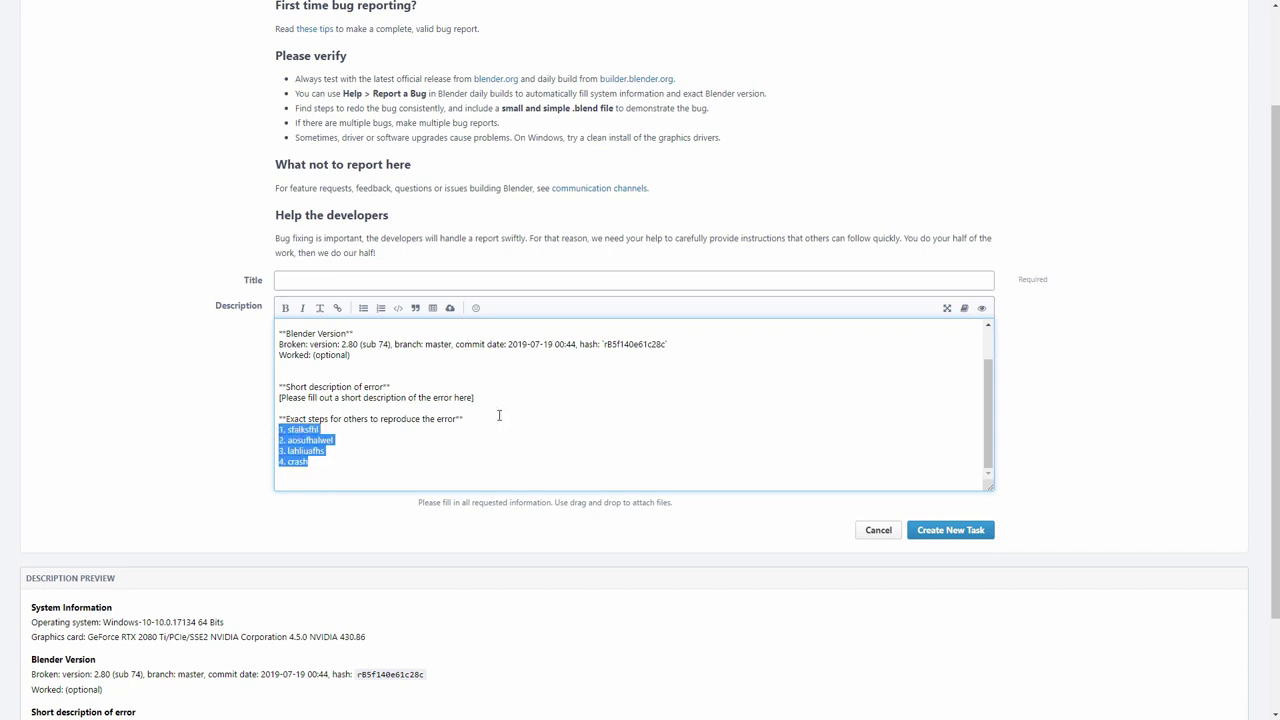
key("BackSpace")
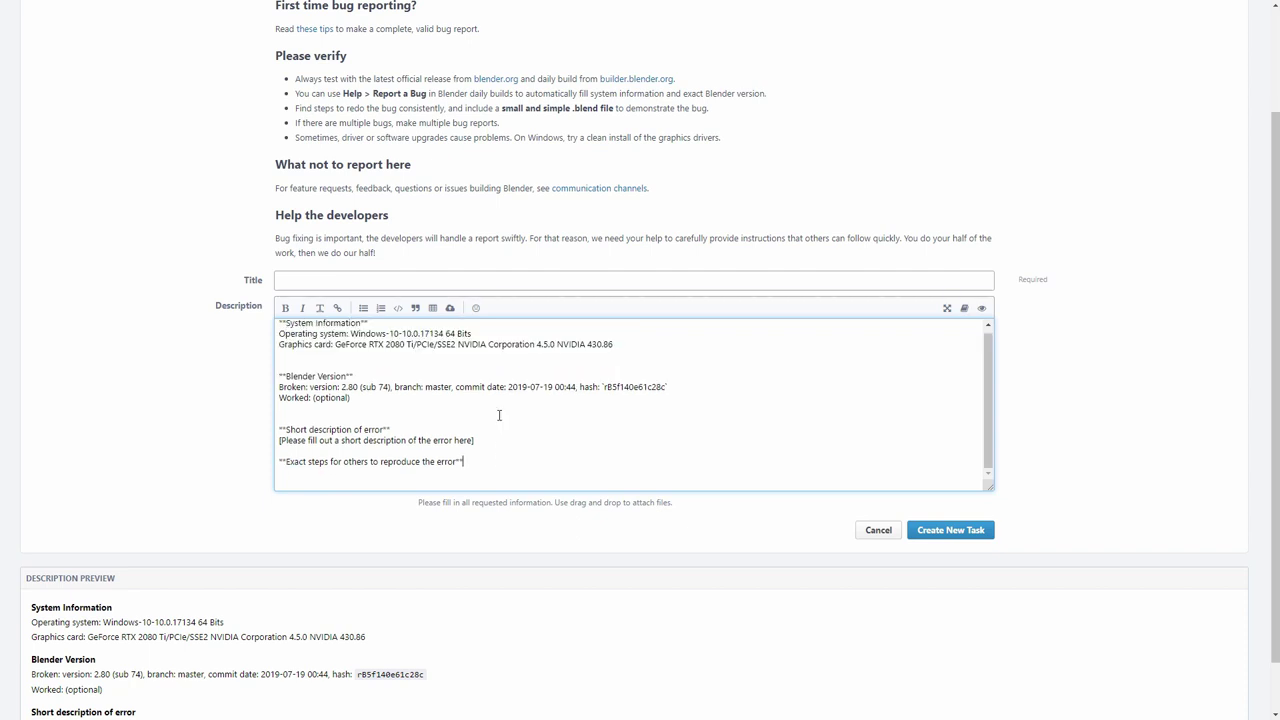